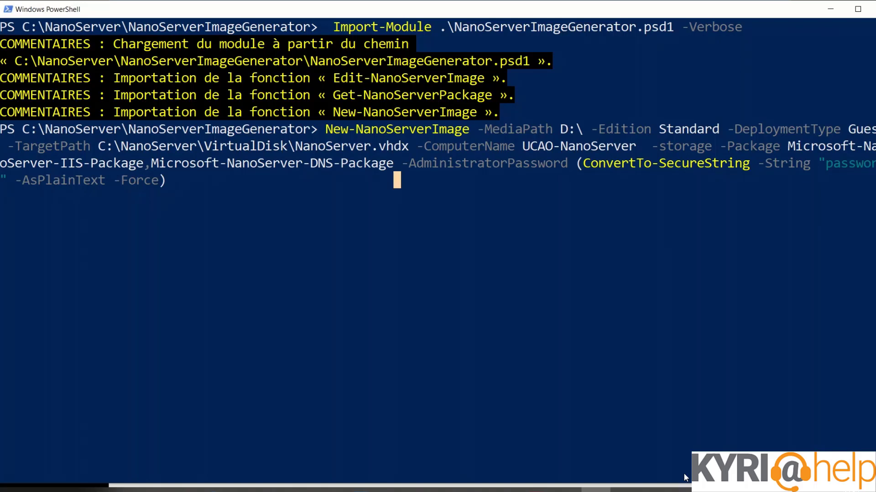
# Try to run the prepared New-NanoServerImage command in the non-elevated PowerShell session.
pyautogui.press('Return')
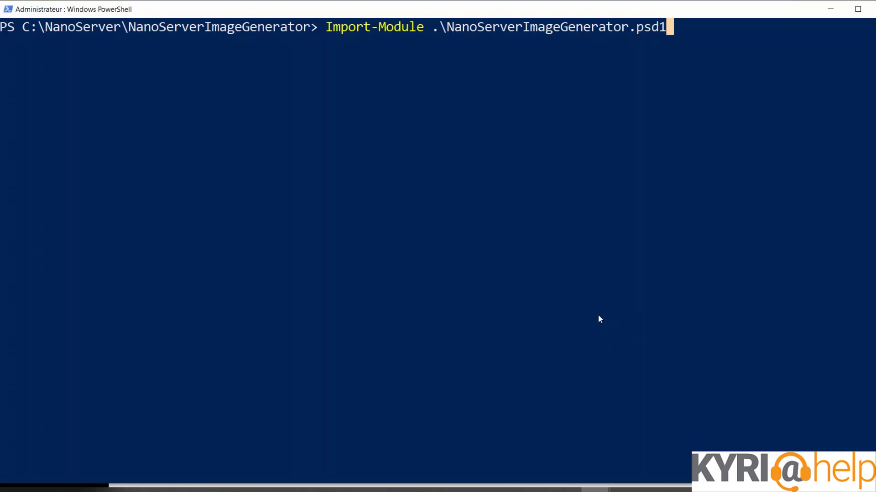
# Import the NanoServerImageGenerator.psd1 module with verbose output in the administrator PowerShell session.
pyautogui.write('-verbi')
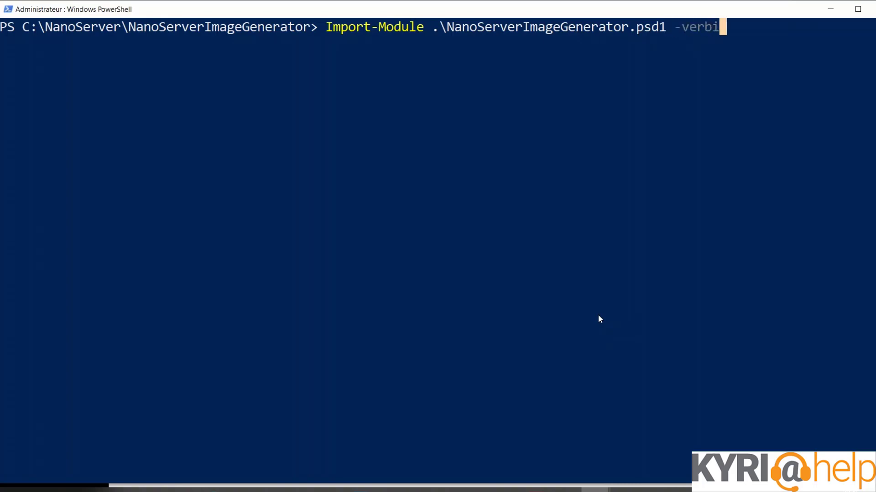
pyautogui.press('BackSpace')
pyautogui.write('ose')
pyautogui.press('Return')
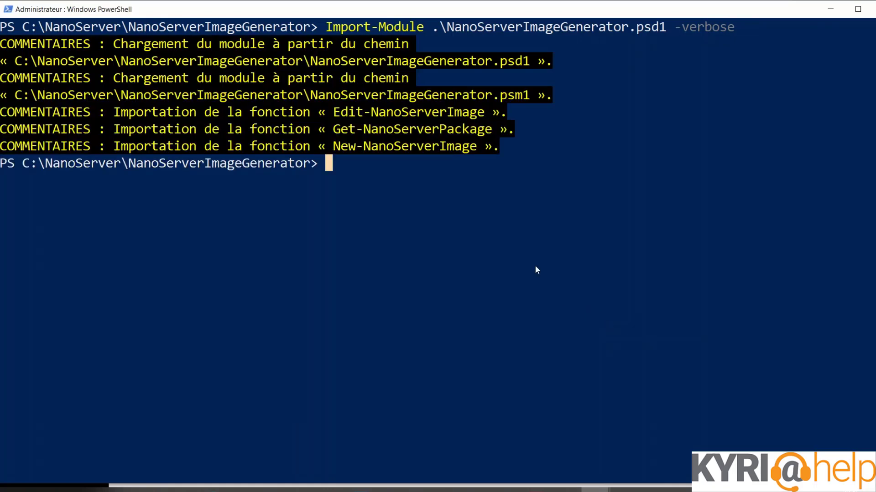
# Build the Standard guest image C:\NanoServer\VirtualDisk\NanoServer.vhdx from D:\ for computer UCAO-NanoServer, with storage, IIS and DNS packages and the administrator password.
pyautogui.rightClick(328, 164)
pyautogui.press('Return')
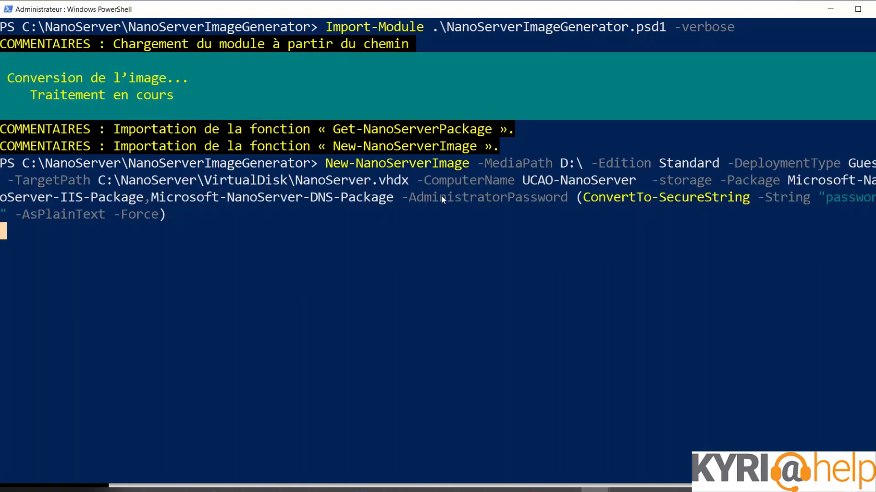
# Switch to Hyper-V Manager and start creating a new virtual machine named Nano Server 2016.
pyautogui.moveTo(508, 489)
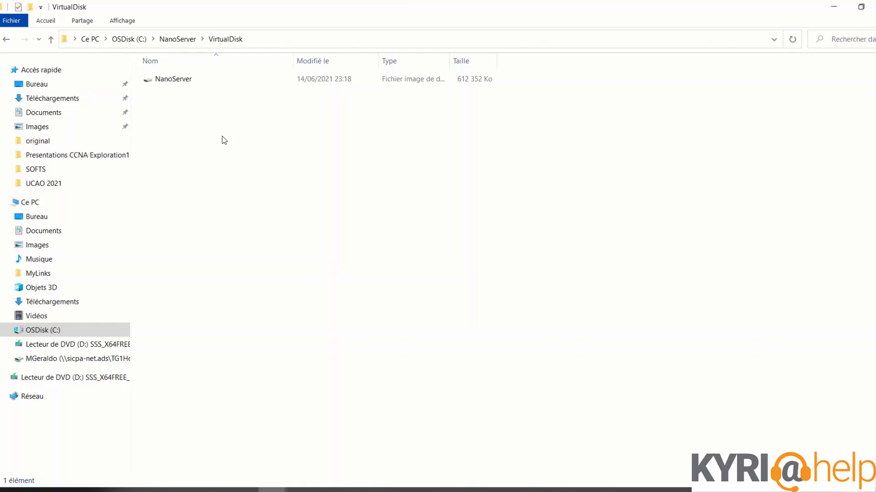
pyautogui.click(349, 232)
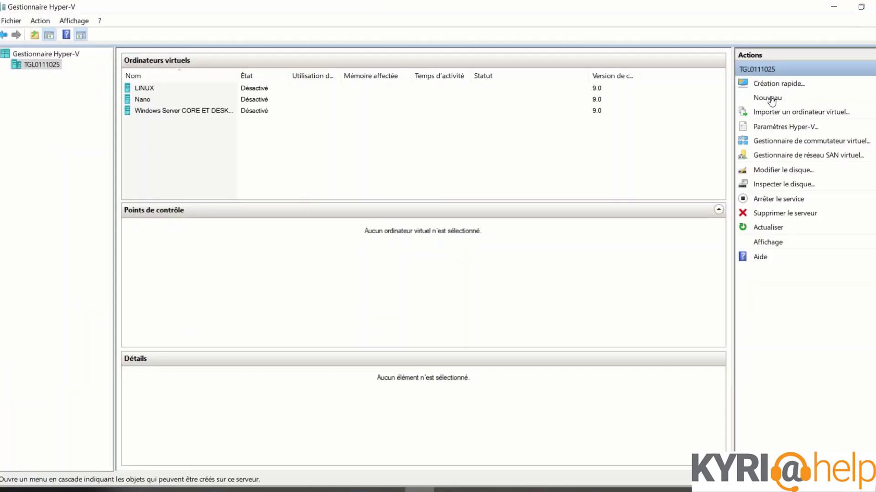
pyautogui.click(770, 98)
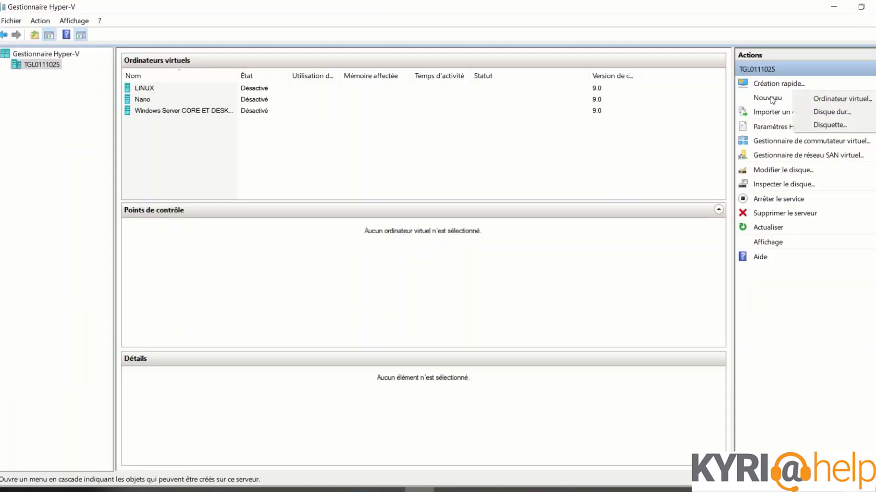
pyautogui.click(822, 100)
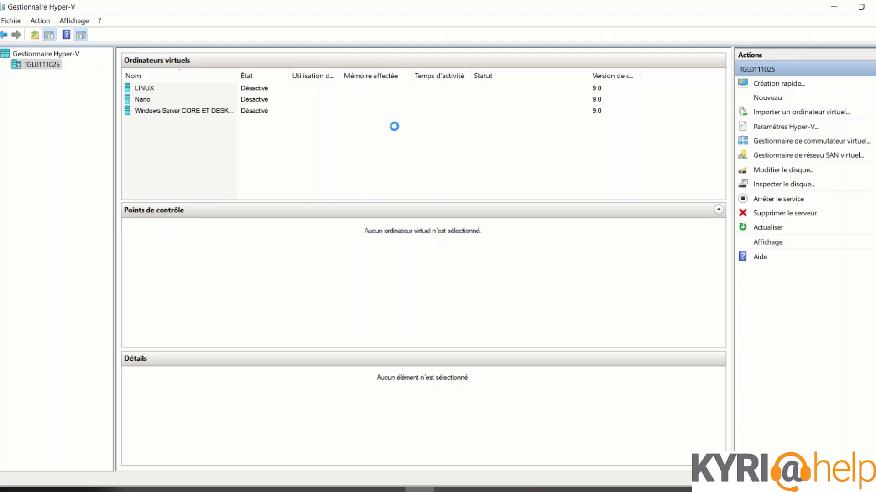
pyautogui.click(532, 386)
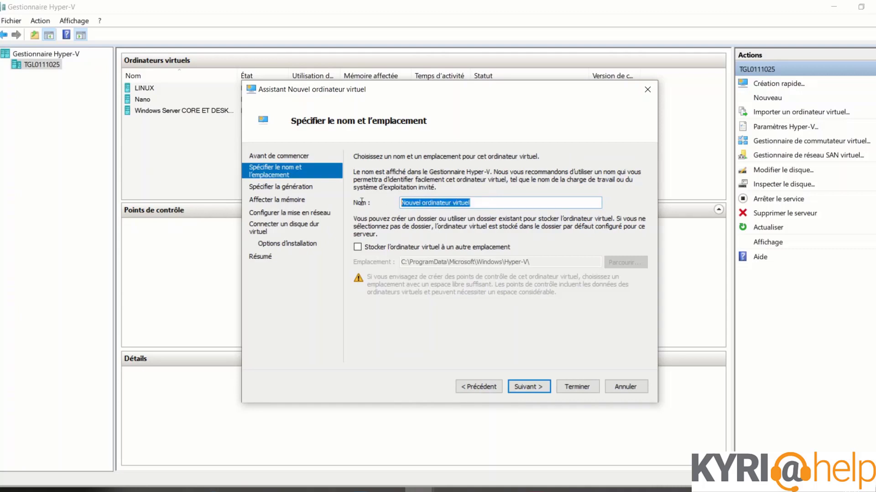
pyautogui.write('NO')
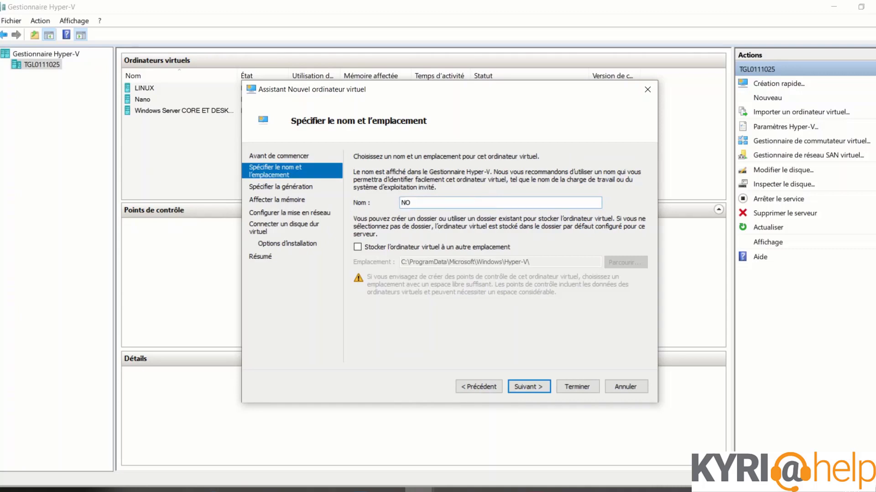
pyautogui.press('BackSpace')
pyautogui.press('BackSpace')
pyautogui.write('ano Server 2016')
pyautogui.click(530, 391)
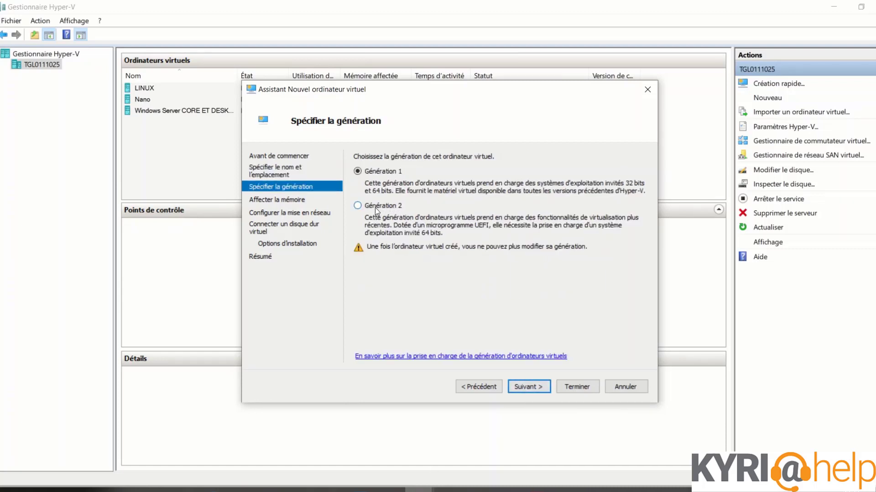
# Choose Generation 2 for the virtual machine and accept 1024 MB of startup memory with dynamic memory.
pyautogui.click(374, 206)
pyautogui.click(527, 387)
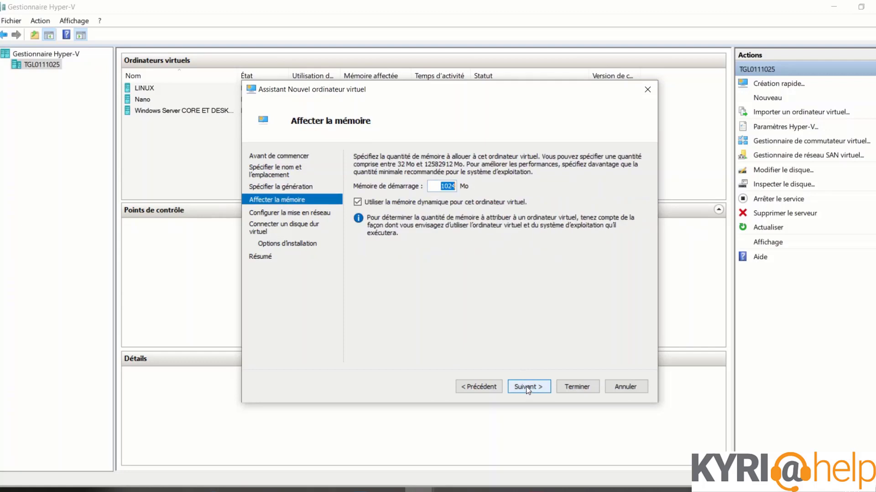
pyautogui.click(436, 186)
pyautogui.moveTo(436, 187); pyautogui.dragTo(462, 188)
pyautogui.click(541, 393)
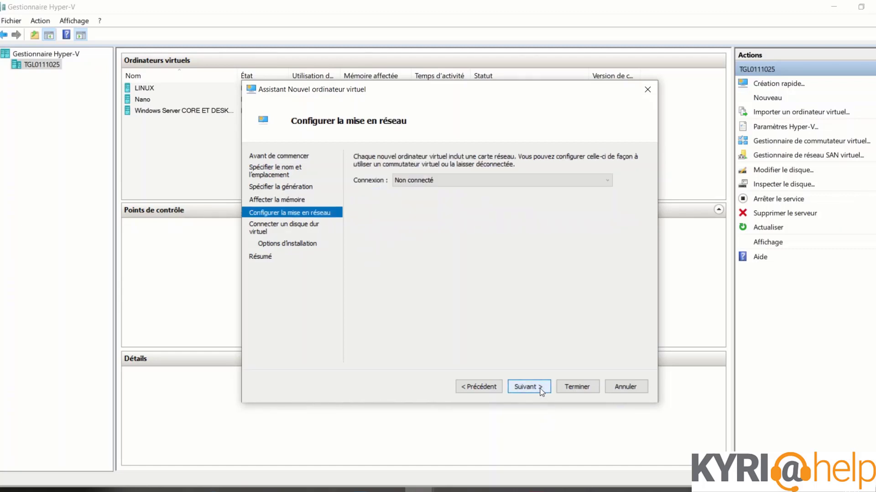
# Connect the new virtual machine's network adapter to Default Switch.
pyautogui.click(472, 182)
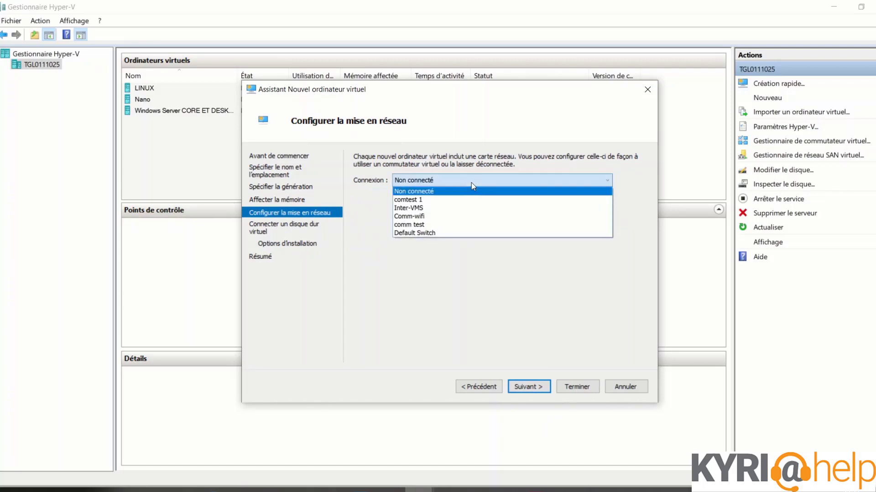
pyautogui.click(447, 233)
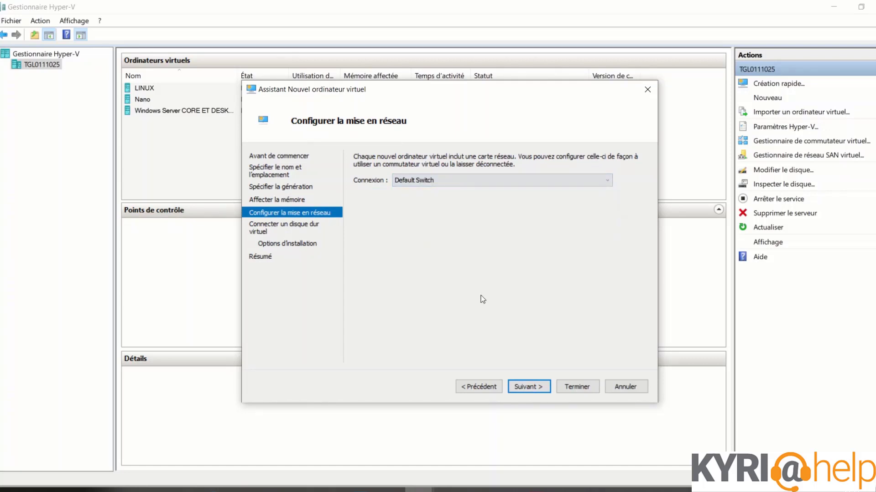
pyautogui.click(536, 388)
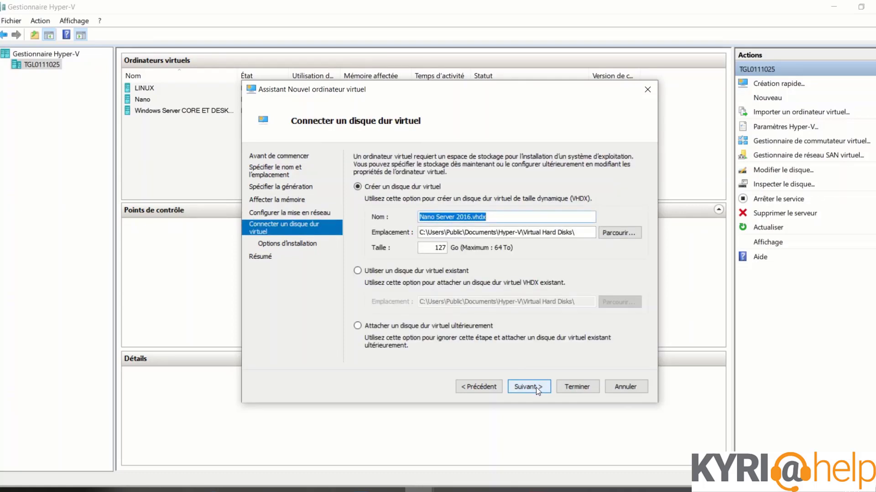
# Attach the existing virtual disk C:\NanoServer\VirtualDisk\NanoServer.vhdx and finish creating the virtual machine.
pyautogui.click(358, 271)
pyautogui.click(612, 305)
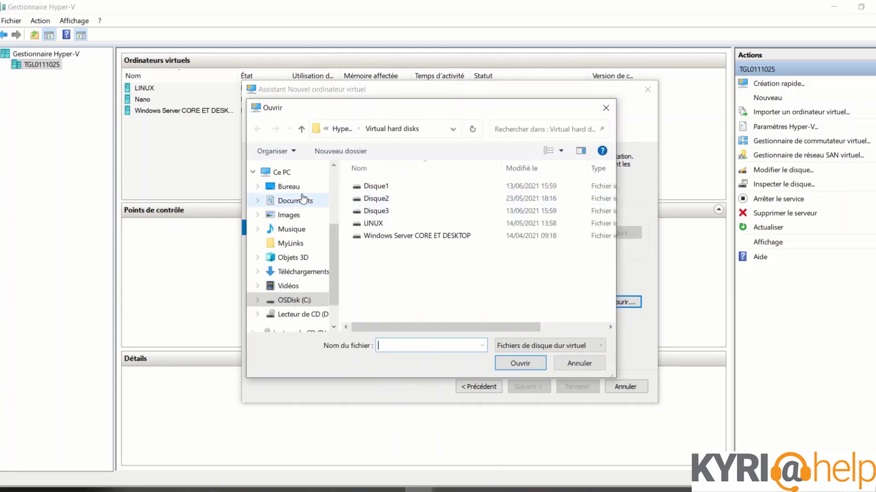
pyautogui.scroll(-1, 303, 283)
pyautogui.click(315, 267)
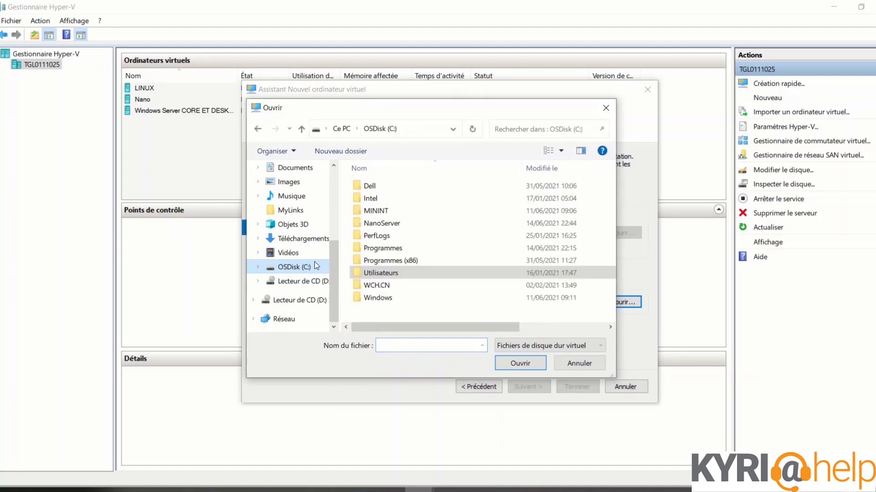
pyautogui.doubleClick(395, 226)
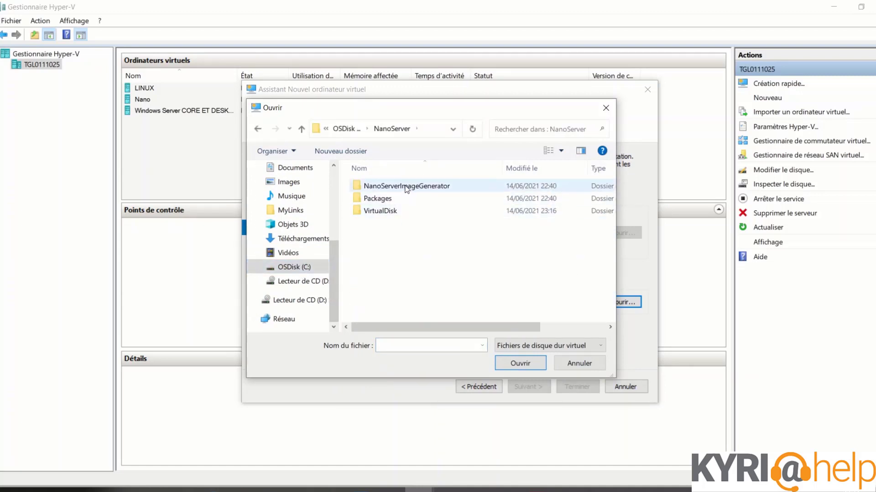
pyautogui.doubleClick(399, 212)
pyautogui.click(391, 187)
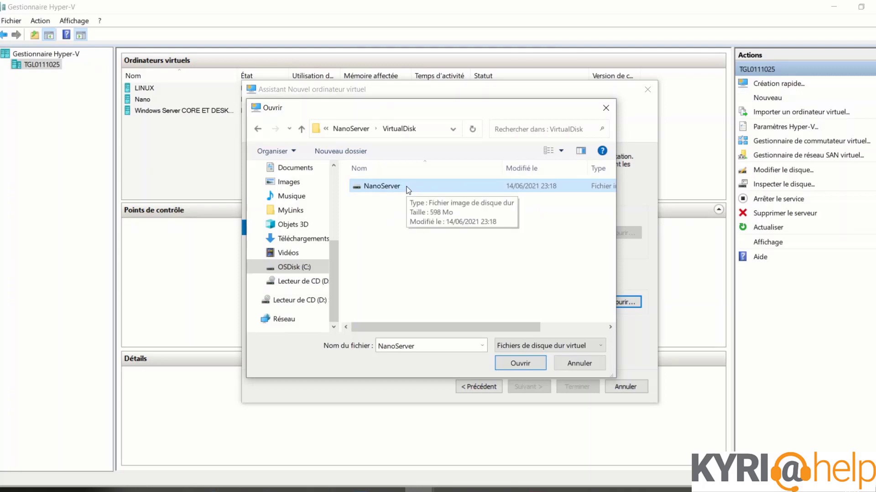
pyautogui.doubleClick(408, 190)
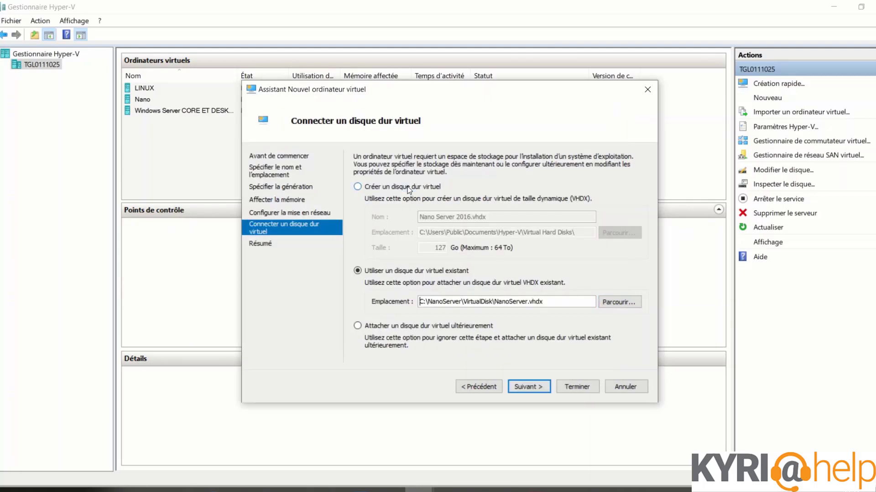
pyautogui.click(527, 385)
pyautogui.click(571, 387)
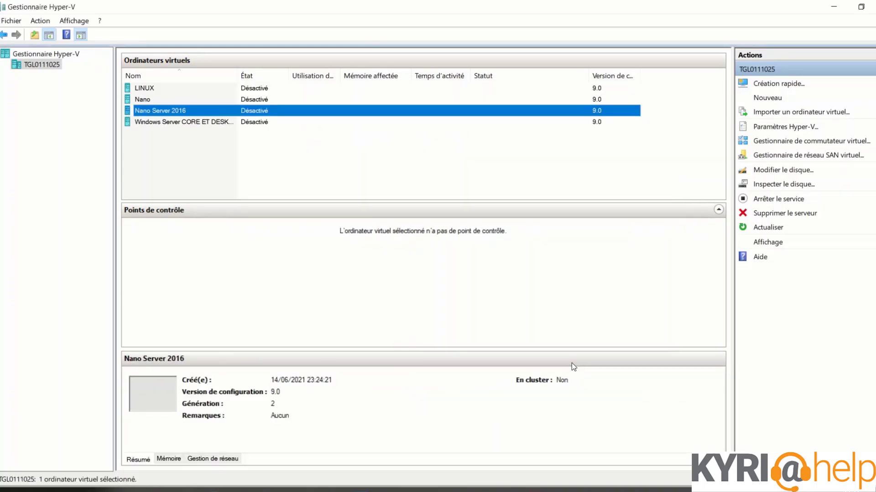
# Connect to the Nano Server 2016 virtual machine and start it.
pyautogui.rightClick(171, 113)
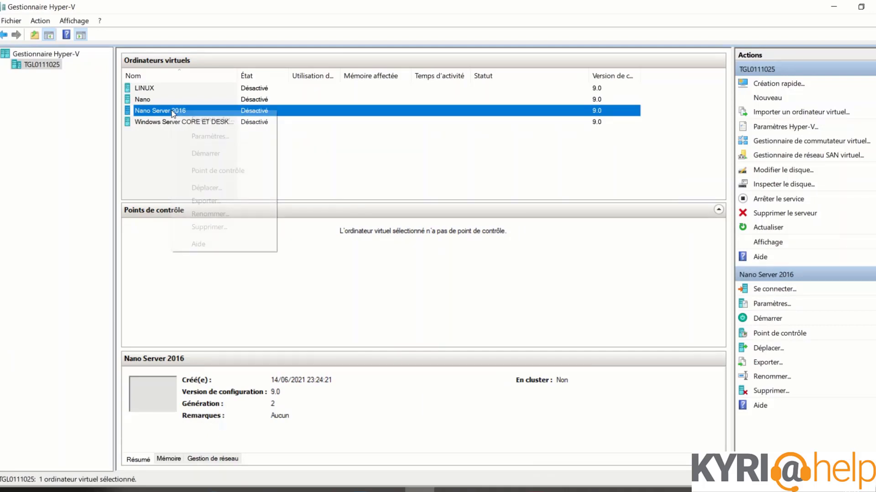
pyautogui.click(207, 121)
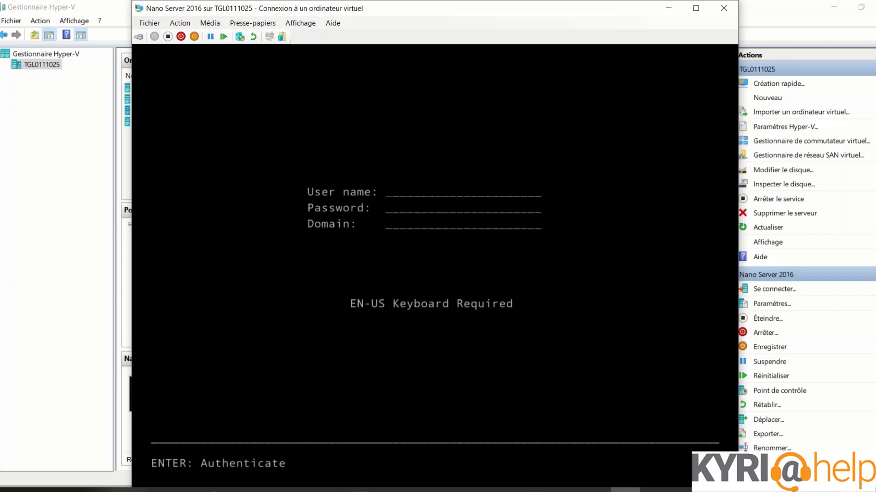
# Sign in to the Nano Server console with user name Administrateur and the account password.
pyautogui.write('A')
pyautogui.write('d')
pyautogui.write('minitsr')
pyautogui.write('eur')
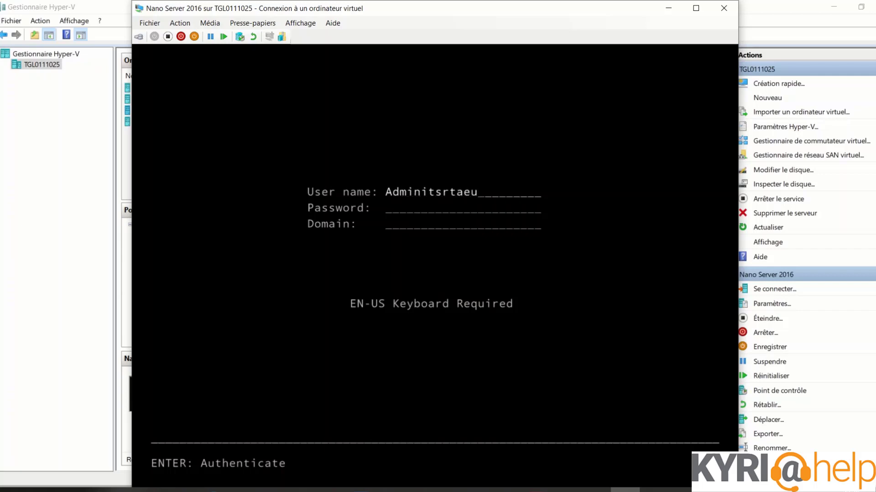
pyautogui.press('BackSpace')
pyautogui.press('BackSpace')
pyautogui.press('BackSpace')
pyautogui.press('BackSpace')
pyautogui.press('BackSpace')
pyautogui.press('BackSpace')
pyautogui.press('BackSpace')
pyautogui.press('BackSpace')
pyautogui.write('strateur')
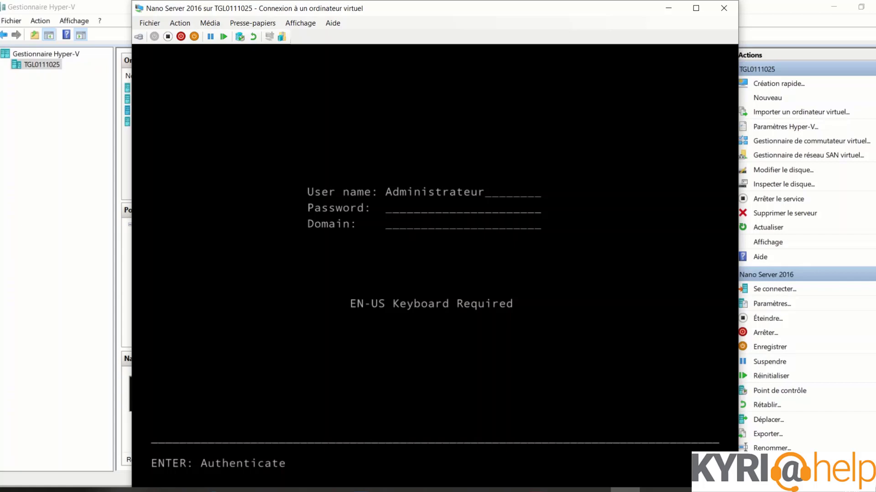
pyautogui.write('********')
pyautogui.press('Return')
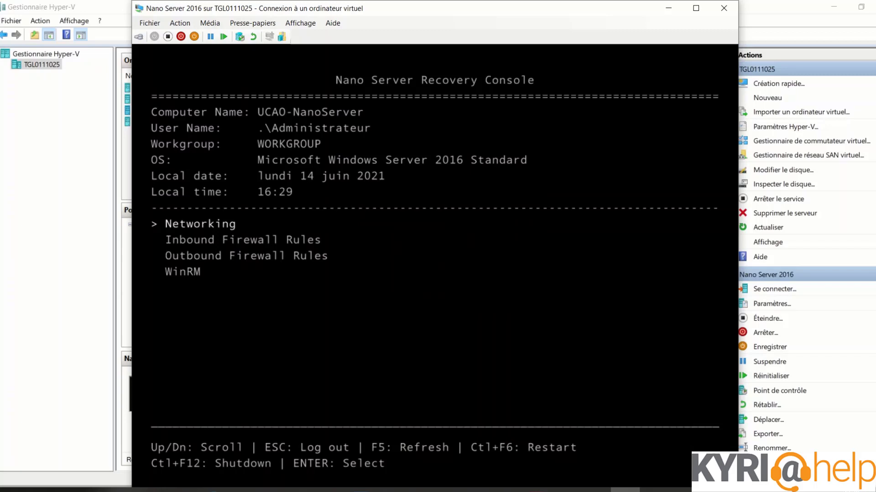